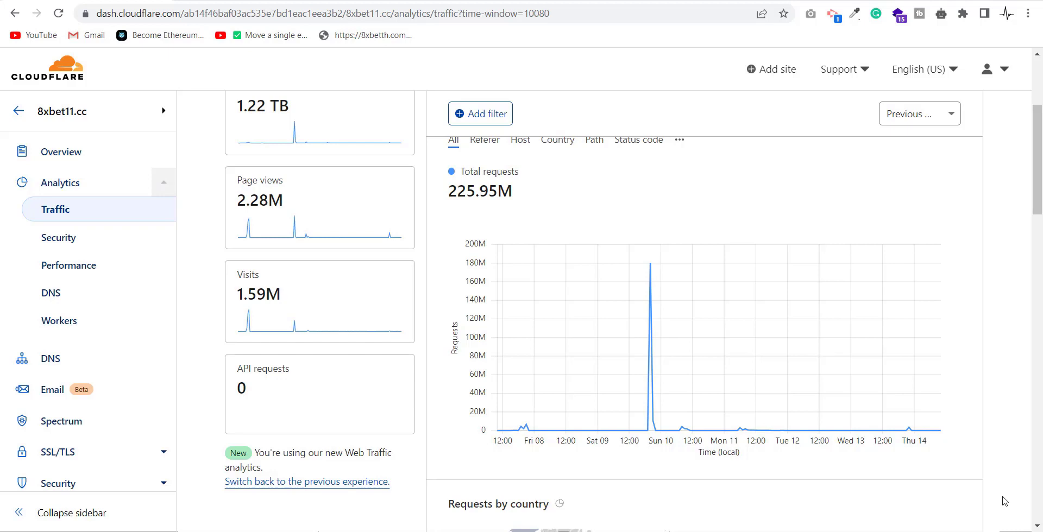
# Step: Examine the requests chart and the traffic summary figures for 8xbet11.cc
pyautogui.scroll(4, 948, 379)
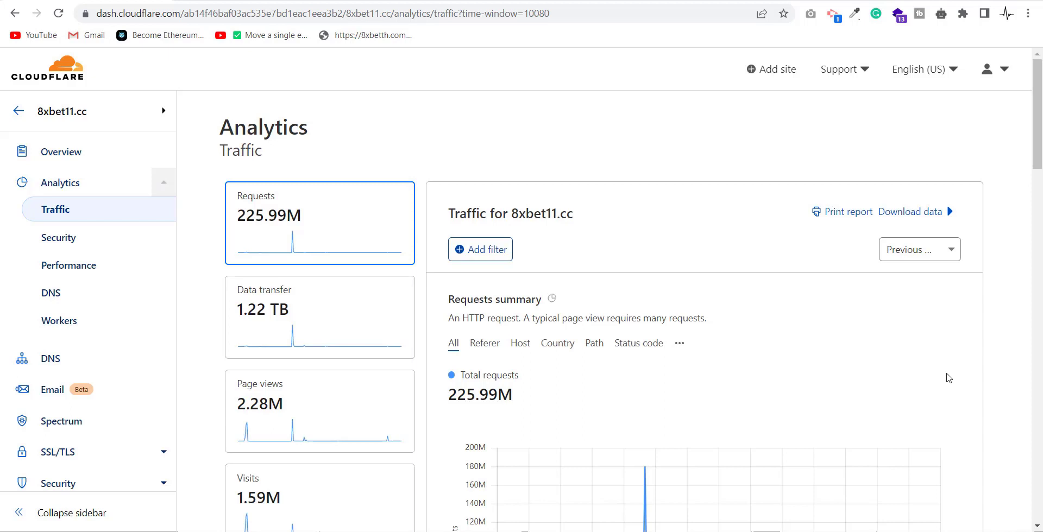
pyautogui.press('Tab')
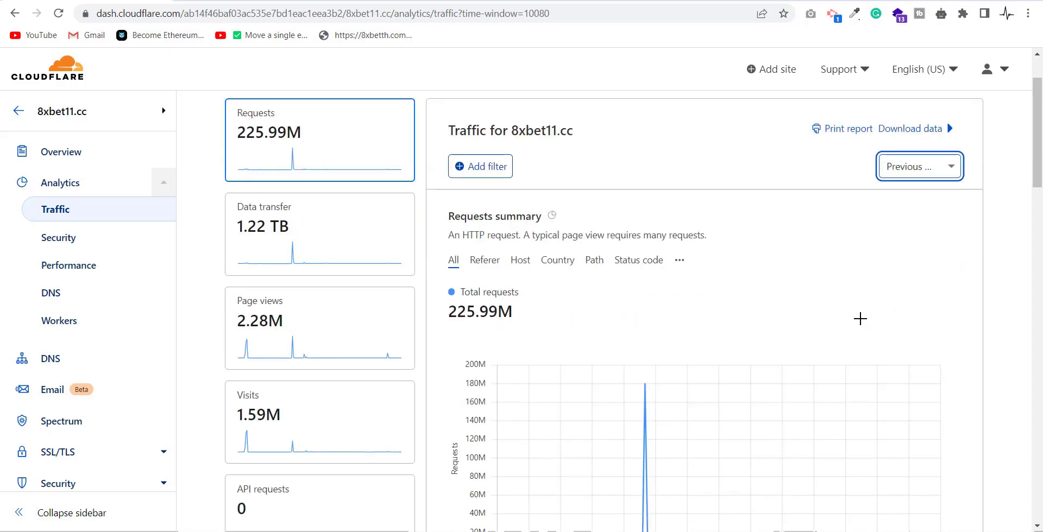
pyautogui.scroll(-5, 859, 317)
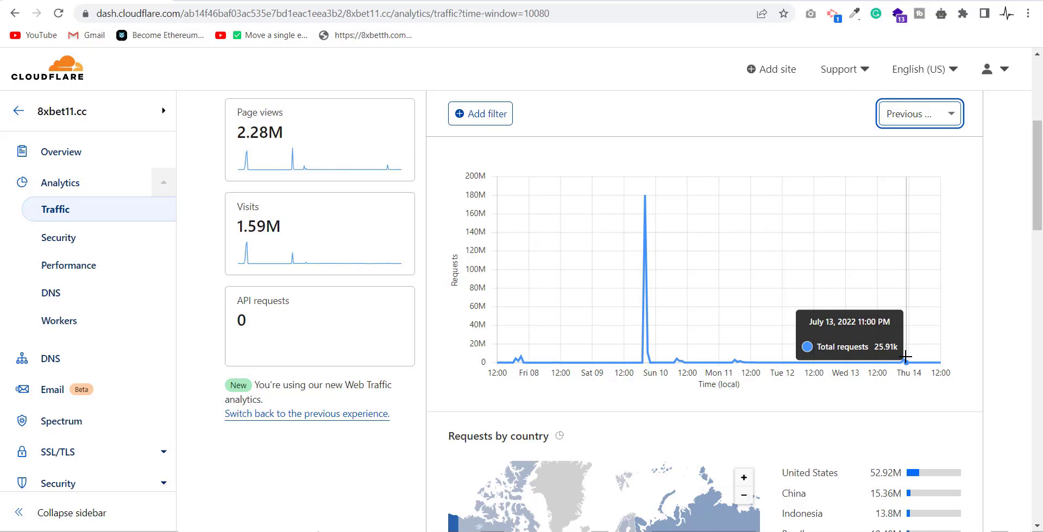
pyautogui.scroll(5, 706, 305)
pyautogui.moveTo(361, 311); pyautogui.dragTo(240, 216)
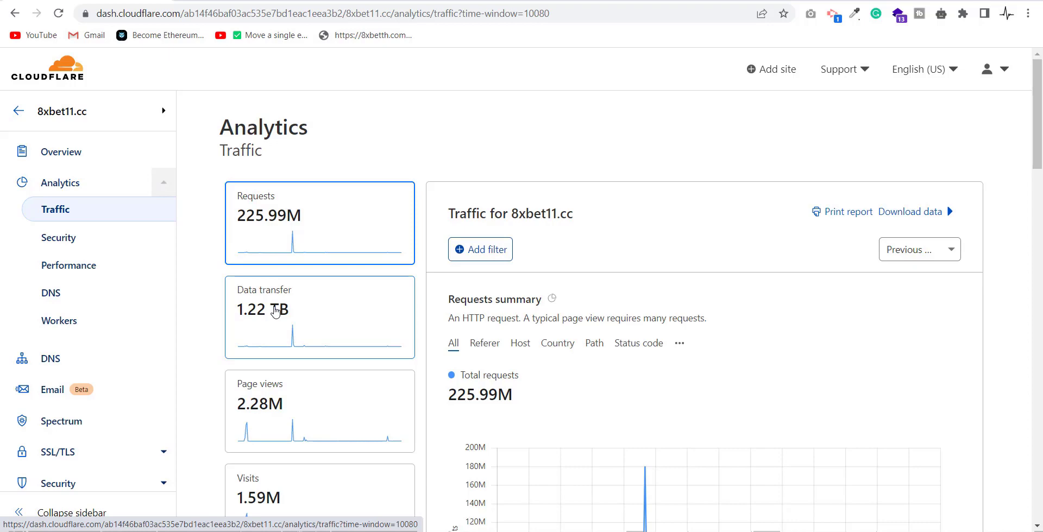
# Step: Examine the requests by country for 8xbet11.cc, paging through the country list
pyautogui.scroll(-10, 652, 271)
pyautogui.moveTo(843, 193); pyautogui.dragTo(785, 222)
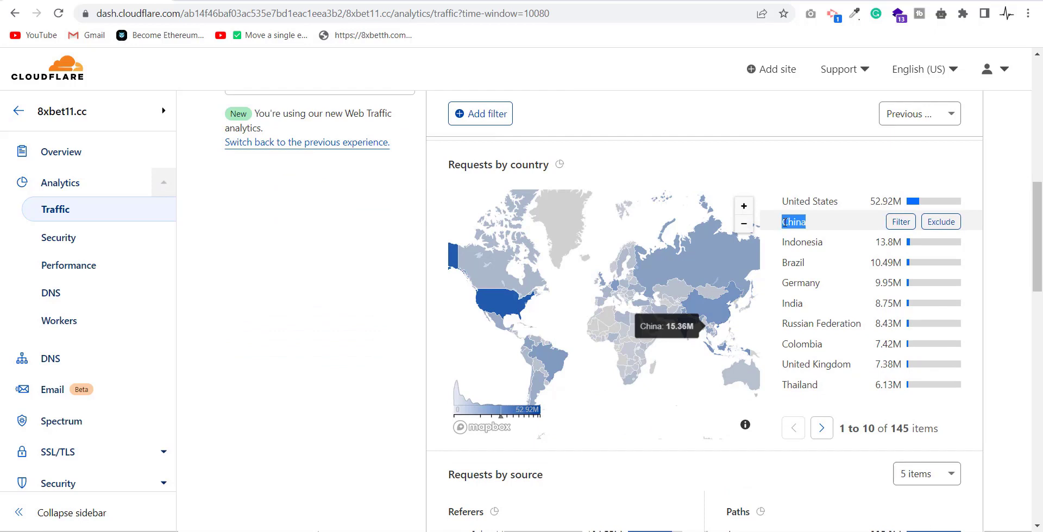
pyautogui.moveTo(943, 429); pyautogui.dragTo(823, 429)
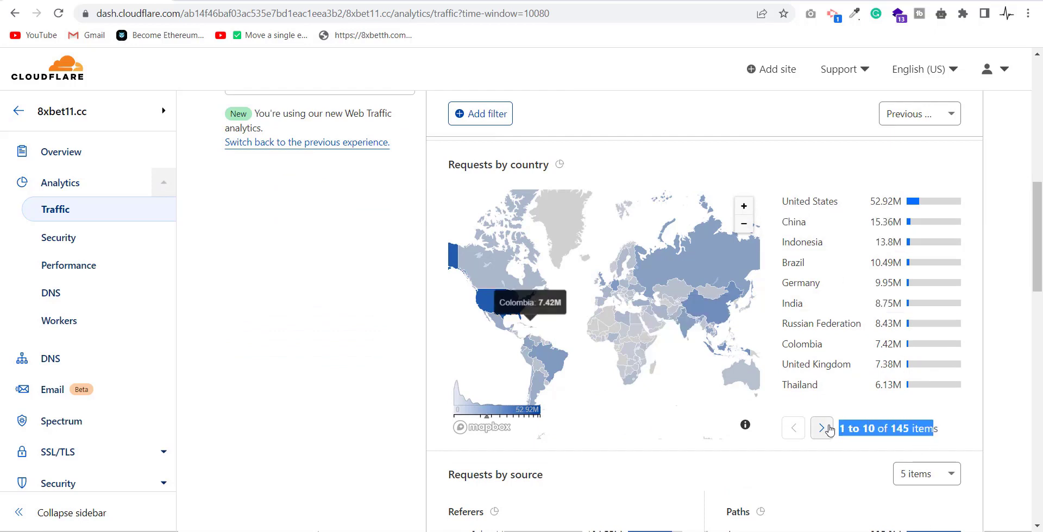
pyautogui.click(823, 429)
pyautogui.click(824, 428)
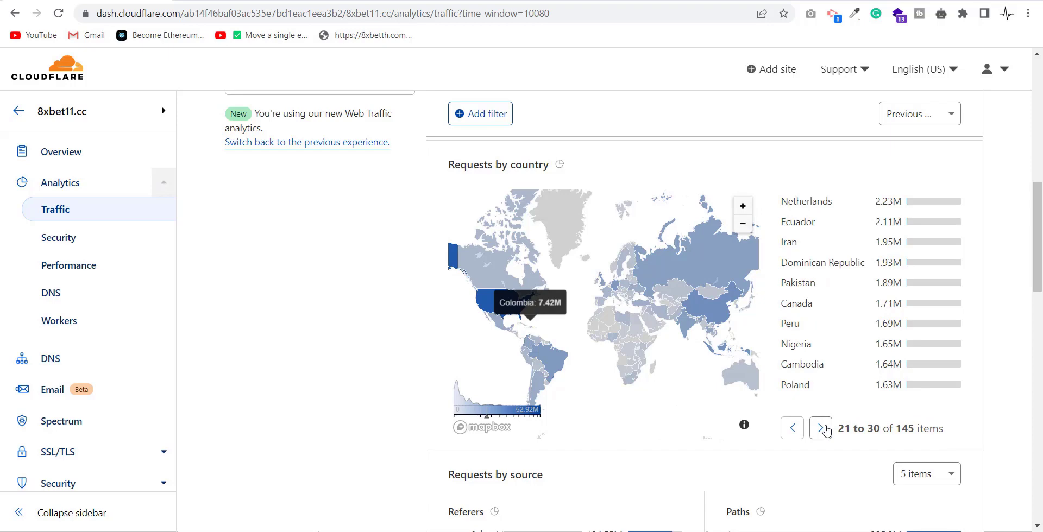
pyautogui.click(824, 428)
pyautogui.click(824, 429)
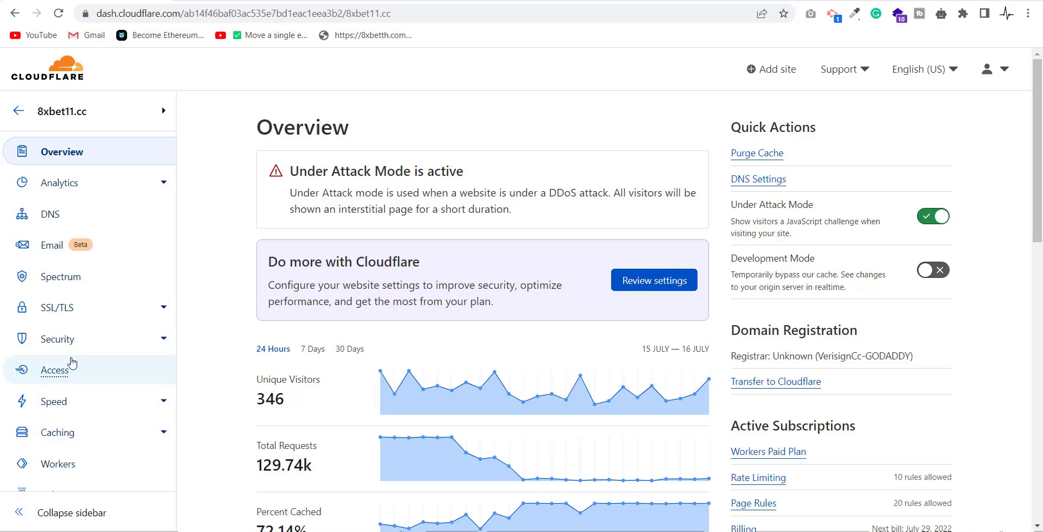
# Step: Open the site's security overview and examine the source IP addresses and countries behind the firewall events
pyautogui.click(69, 345)
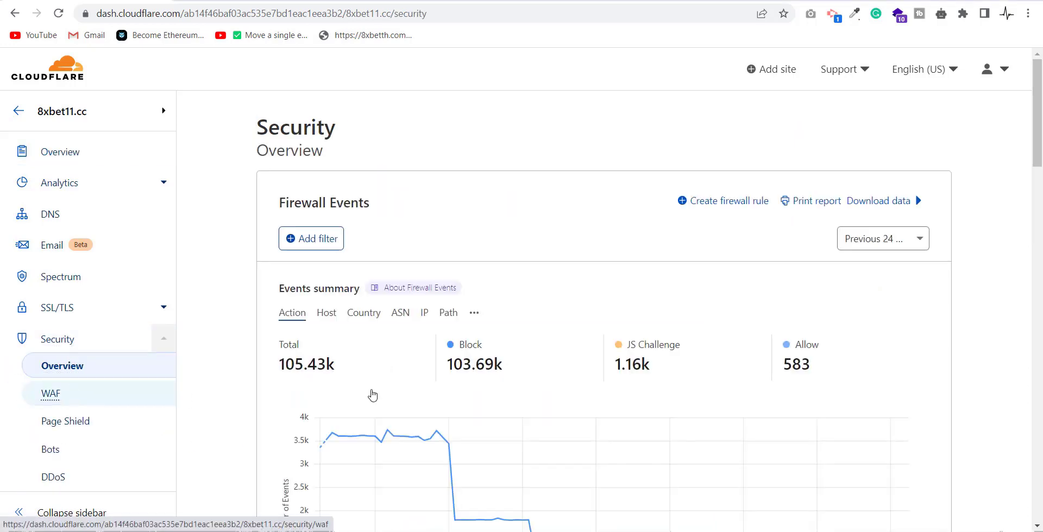
pyautogui.scroll(-3, 654, 410)
pyautogui.scroll(-10, 654, 410)
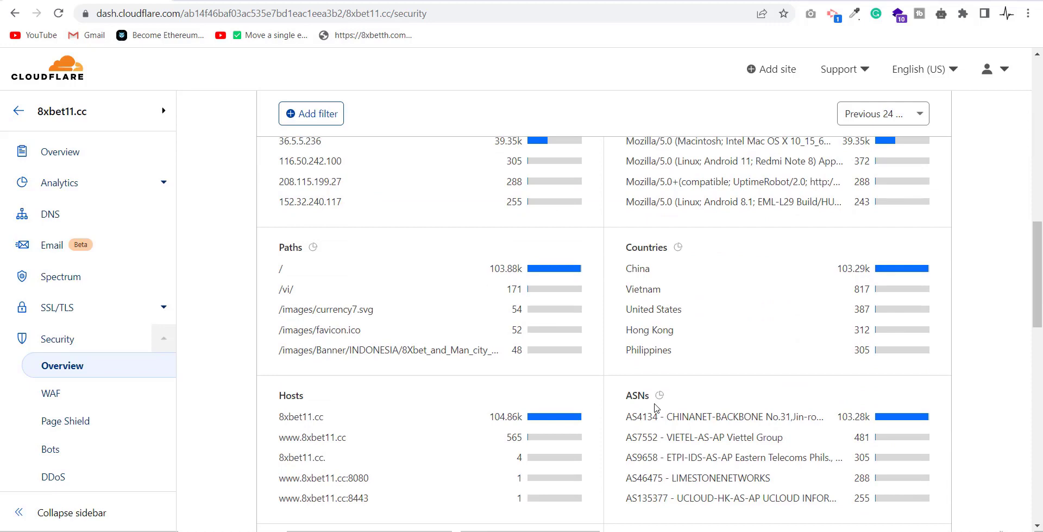
pyautogui.scroll(2, 396, 292)
pyautogui.moveTo(359, 275); pyautogui.dragTo(277, 190)
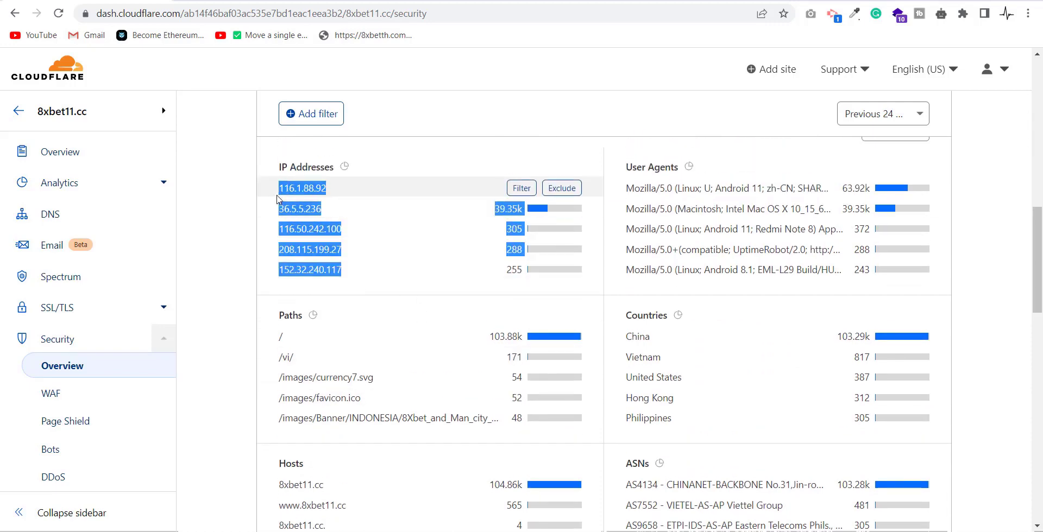
pyautogui.scroll(-3, 610, 331)
pyautogui.scroll(3, 598, 353)
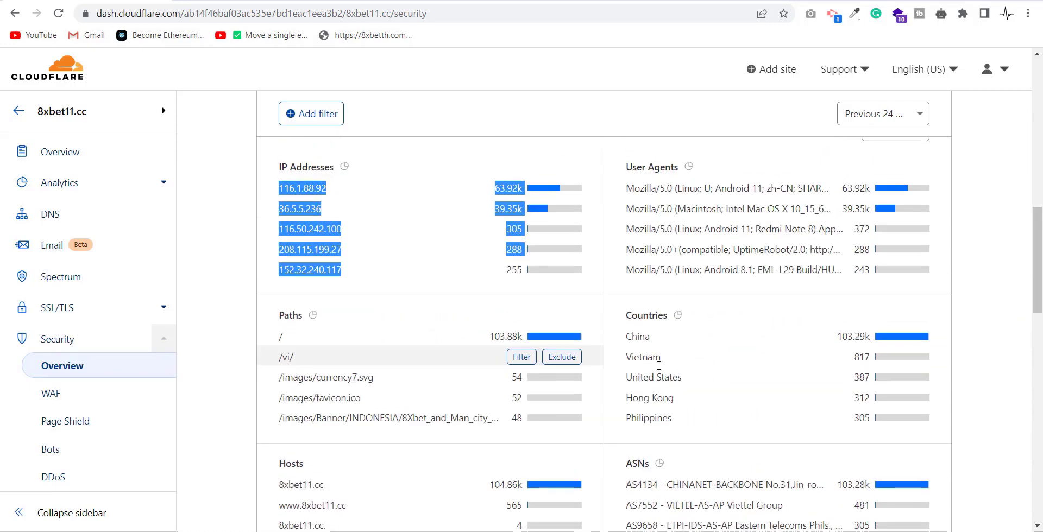
pyautogui.moveTo(673, 418); pyautogui.dragTo(623, 344)
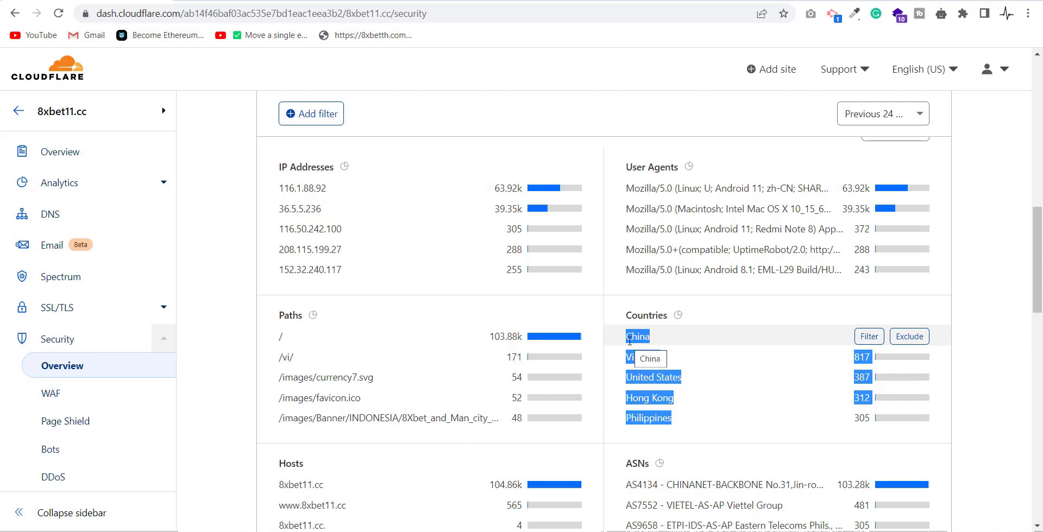
# Step: Open the WAF firewall rules, review the Block Countries rule's match conditions, and leave it without saving
pyautogui.click(54, 397)
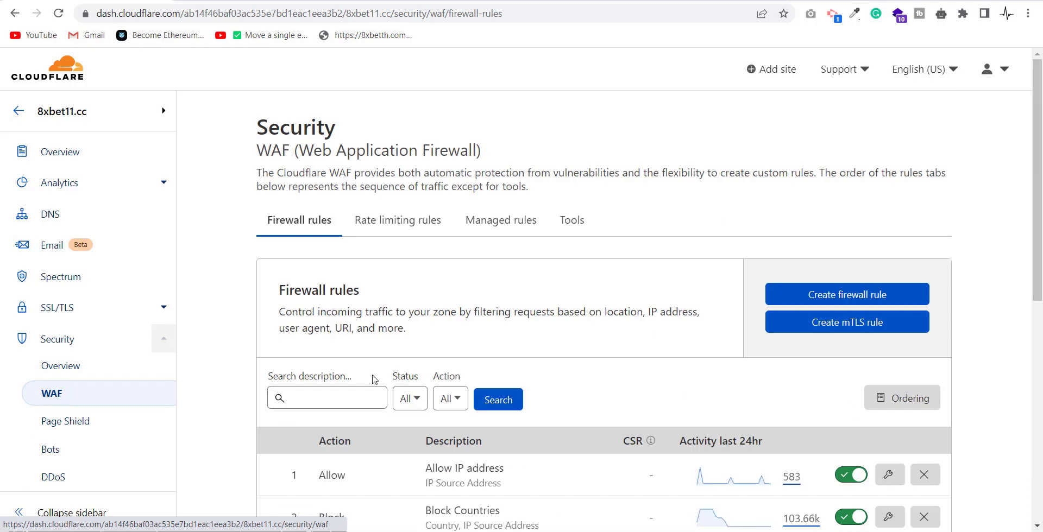
pyautogui.scroll(-6, 617, 372)
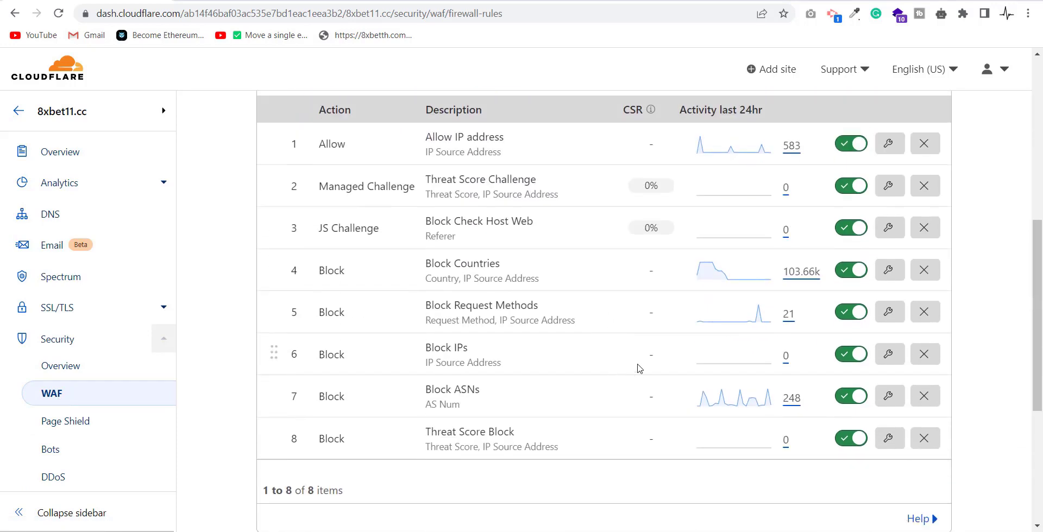
pyautogui.click(890, 270)
pyautogui.scroll(-6, 760, 313)
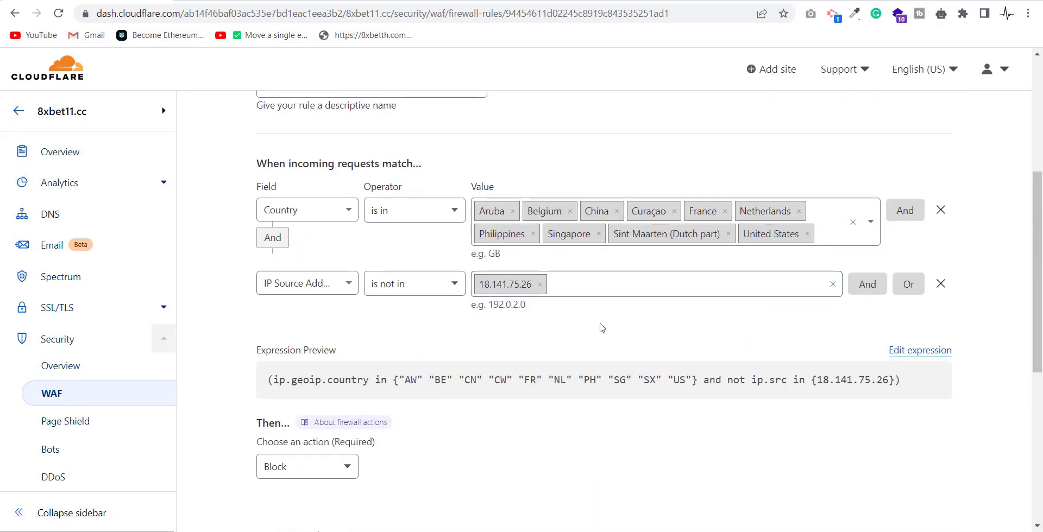
pyautogui.scroll(3, 727, 321)
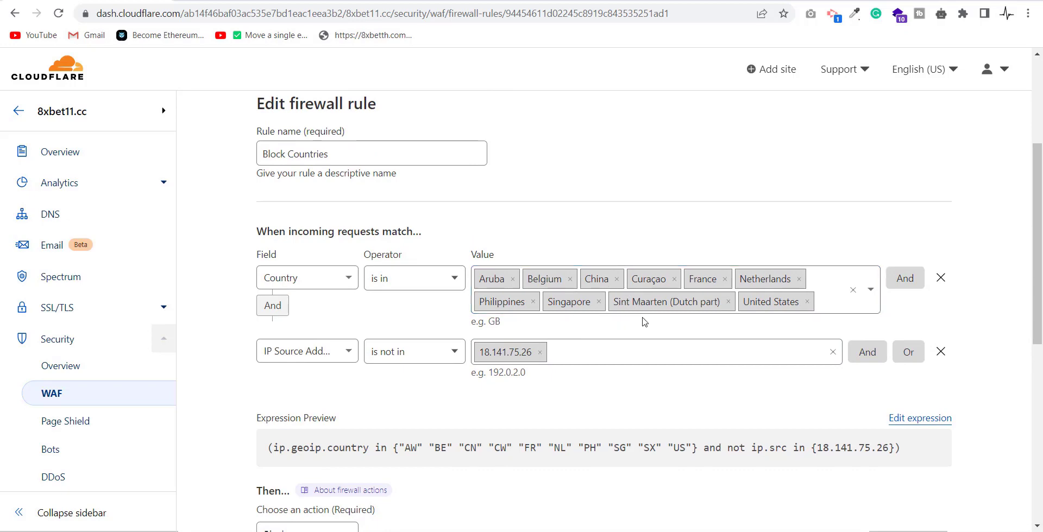
pyautogui.scroll(-5, 641, 304)
pyautogui.click(878, 475)
# Step: Review the source addresses listed in the Block IPs firewall rule and return to the rule list
pyautogui.scroll(-7, 776, 435)
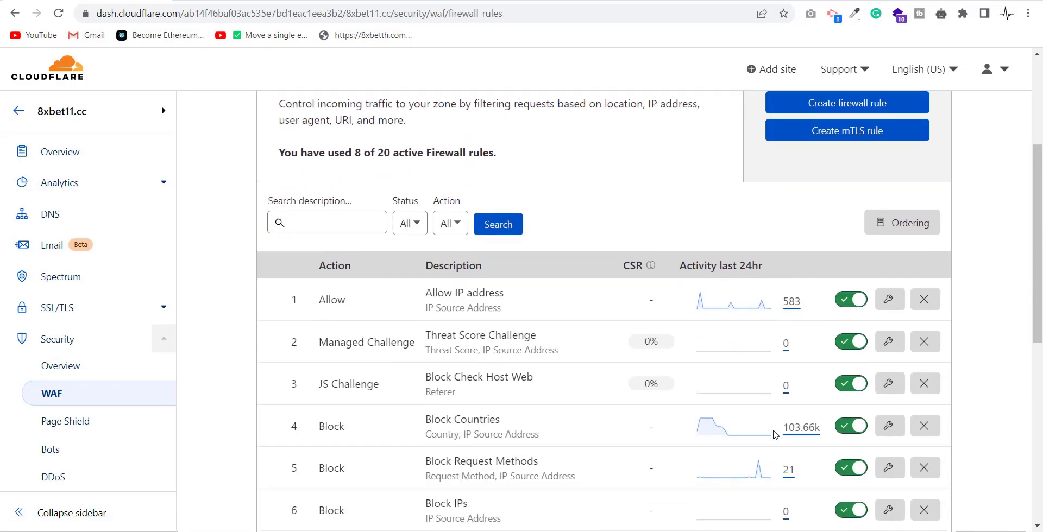
pyautogui.click(889, 355)
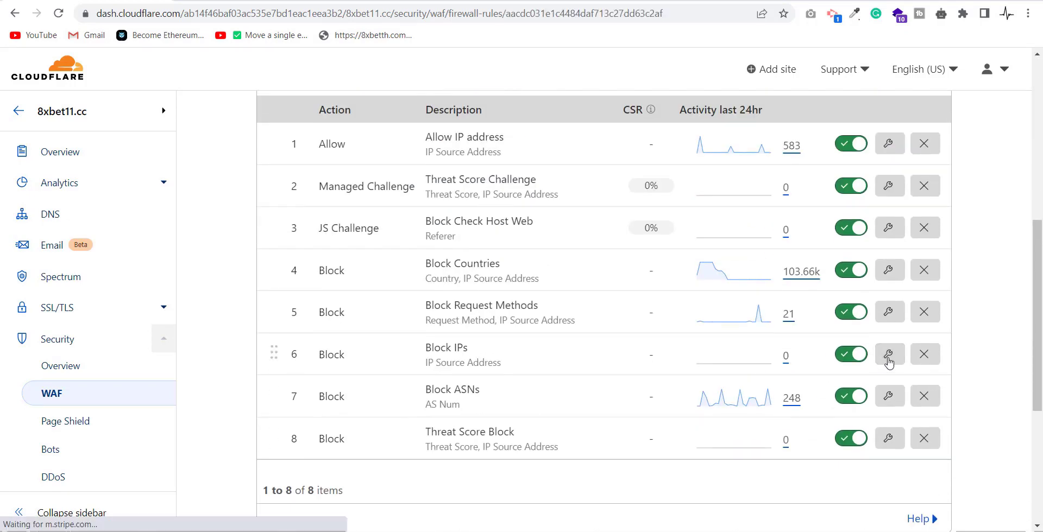
pyautogui.scroll(-4, 786, 377)
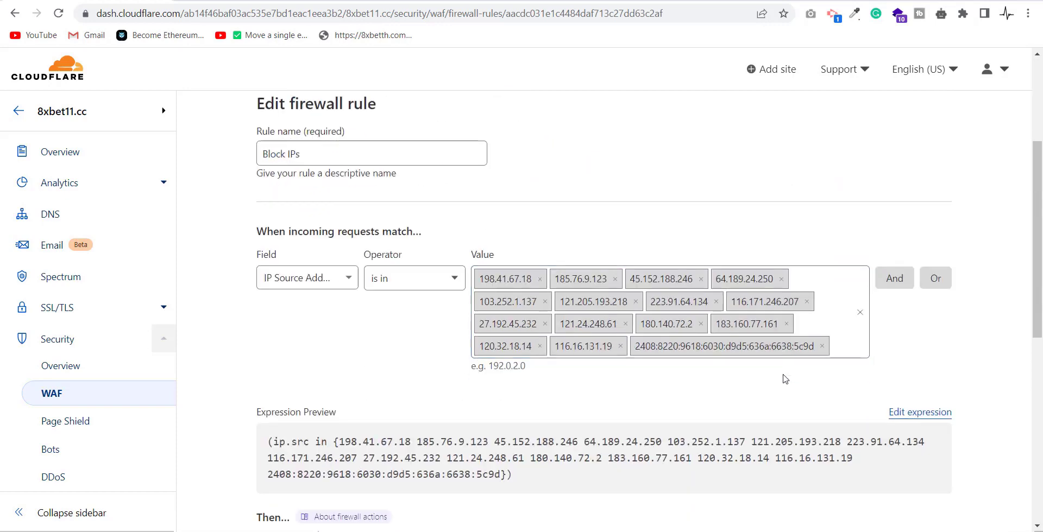
pyautogui.scroll(-6, 785, 379)
pyautogui.click(928, 374)
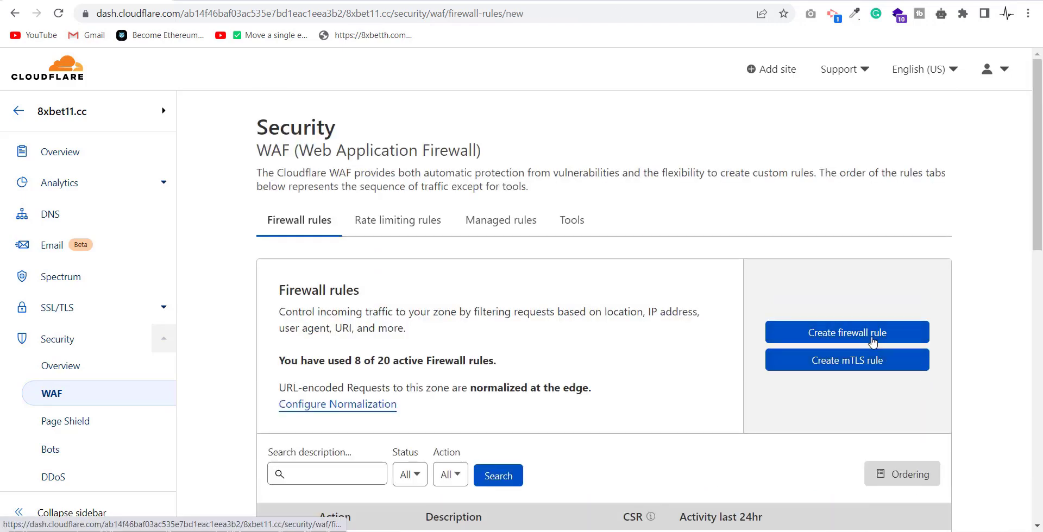
# Step: Start a new firewall rule and browse the fields available for matching incoming requests
pyautogui.click(869, 337)
pyautogui.scroll(-3, 761, 343)
pyautogui.click(349, 228)
pyautogui.scroll(-3, 525, 282)
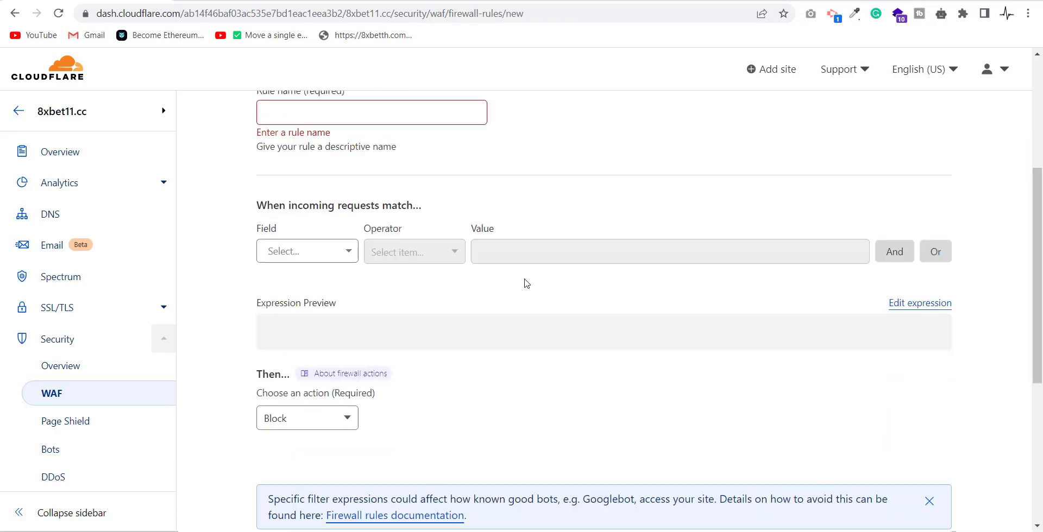
pyautogui.click(310, 250)
pyautogui.scroll(-5, 326, 381)
pyautogui.scroll(-2, 359, 413)
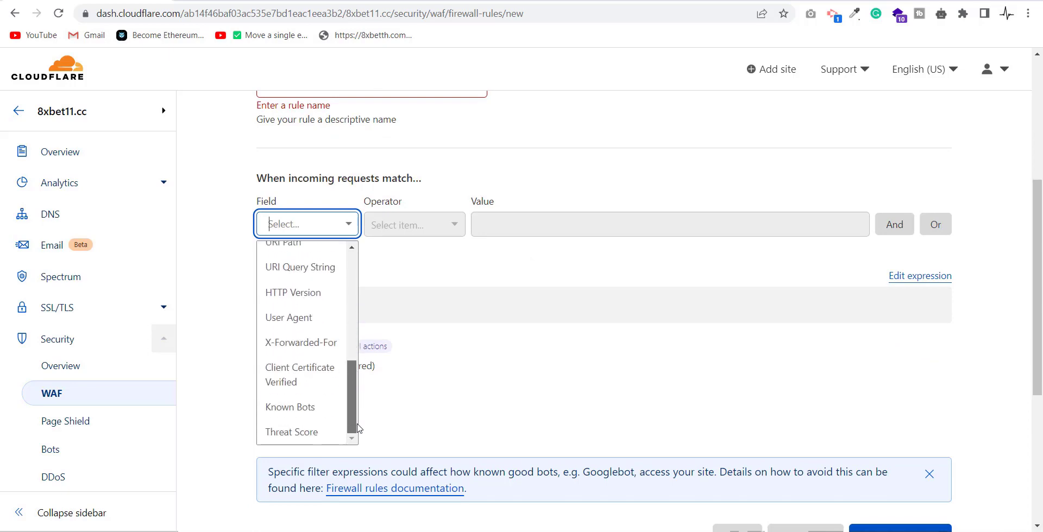
pyautogui.scroll(5, 358, 413)
pyautogui.click(399, 266)
# Step: Choose Country as the new firewall rule's match field and discard the unsaved rule
pyautogui.click(304, 233)
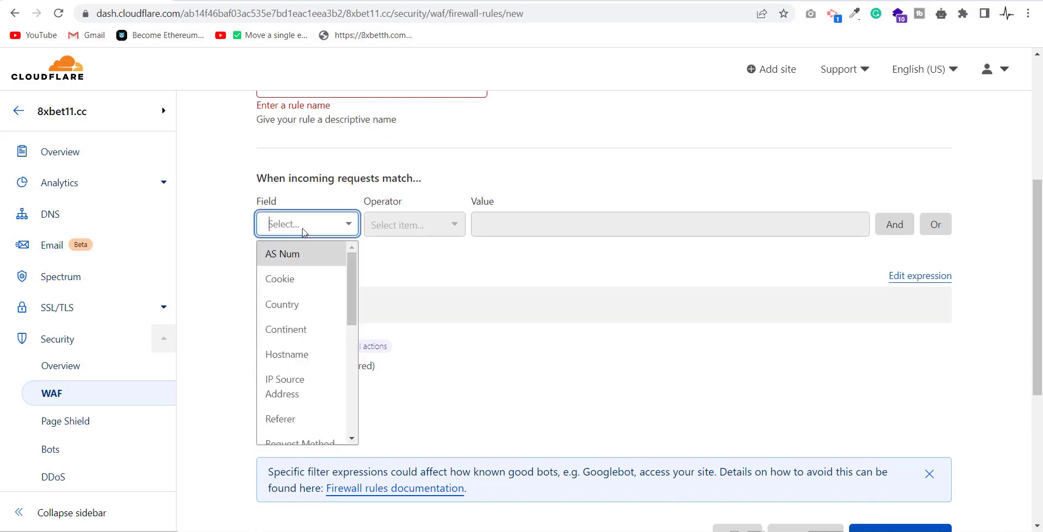
pyautogui.click(303, 305)
pyautogui.scroll(-5, 753, 332)
pyautogui.click(740, 282)
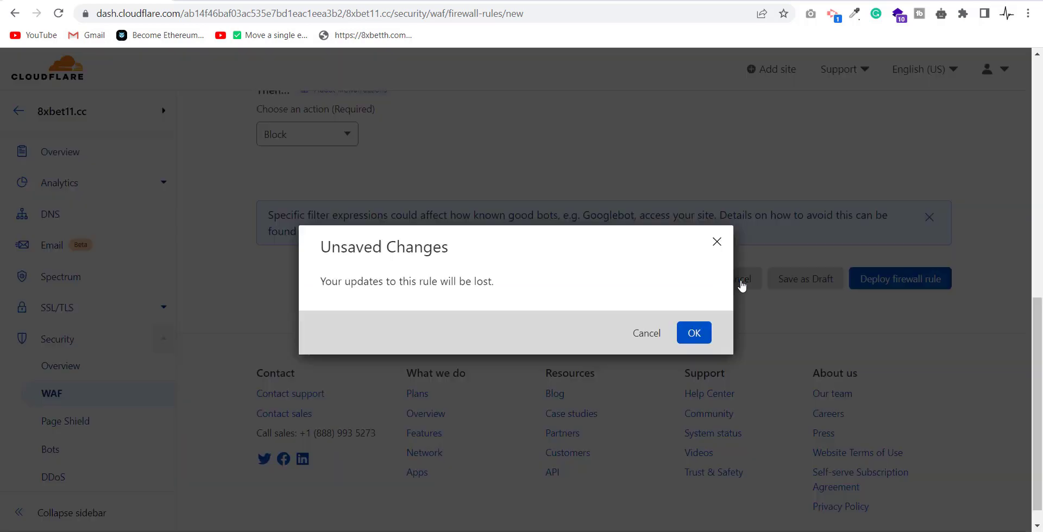
pyautogui.click(695, 332)
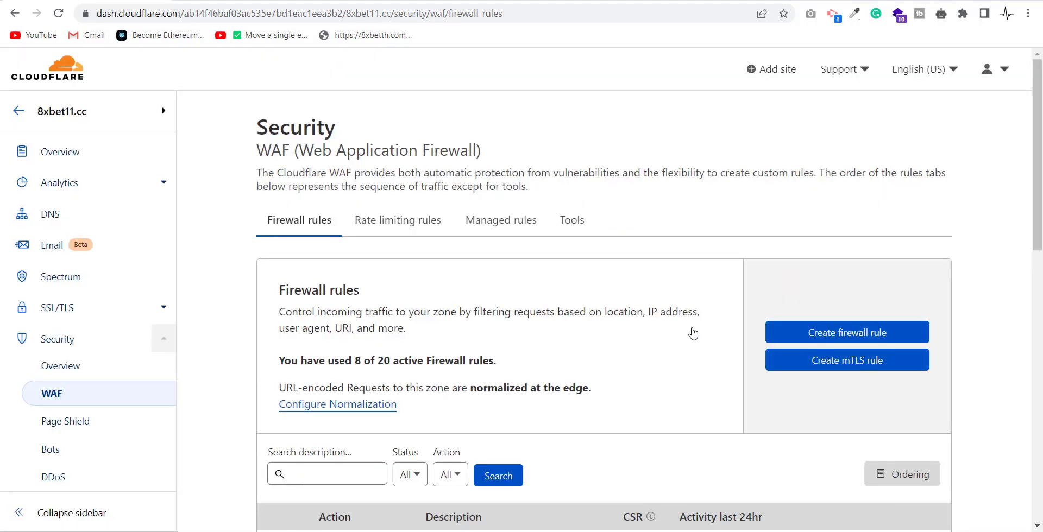
# Step: Review the settings of the existing rate limiting rule for 8xbet11.cc and close it without changes
pyautogui.click(368, 222)
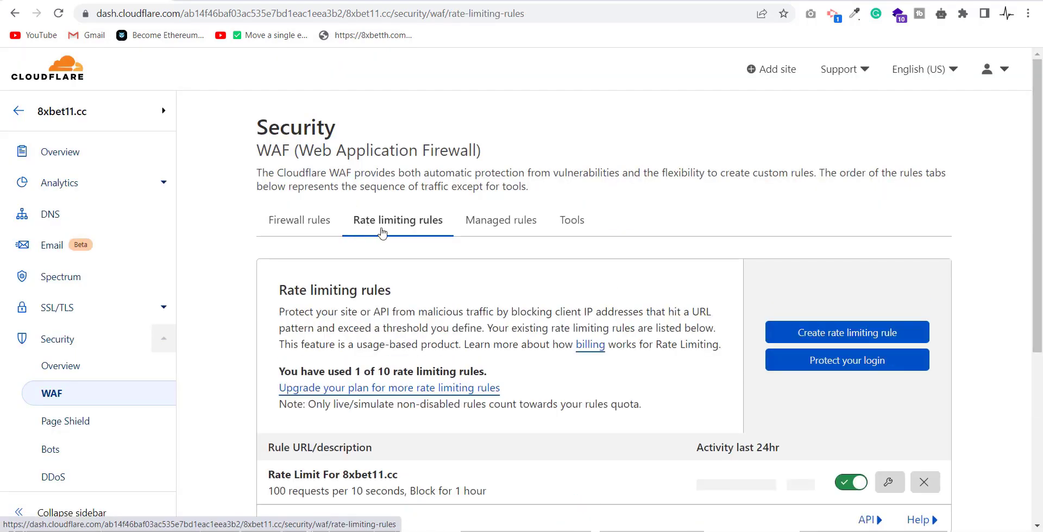
pyautogui.scroll(-4, 810, 310)
pyautogui.click(890, 279)
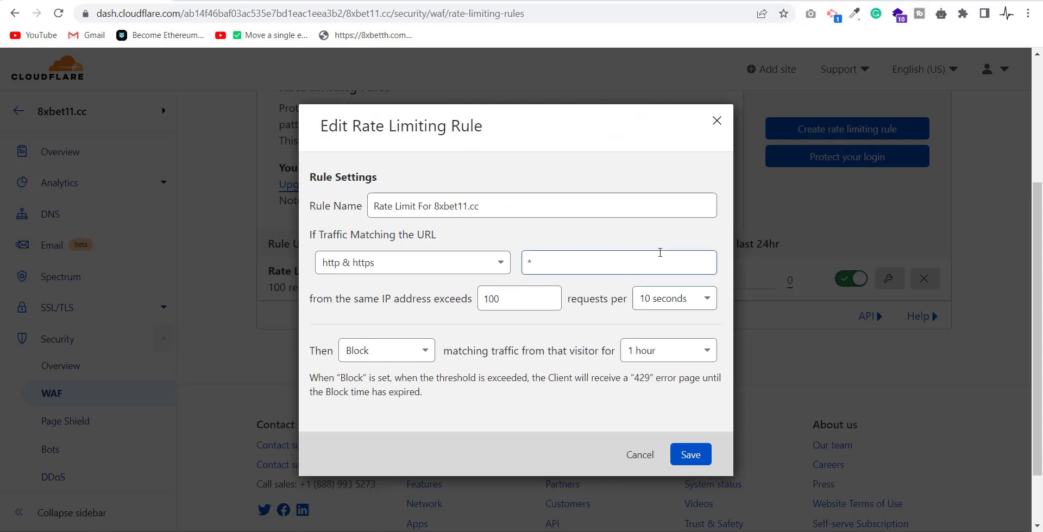
pyautogui.click(717, 121)
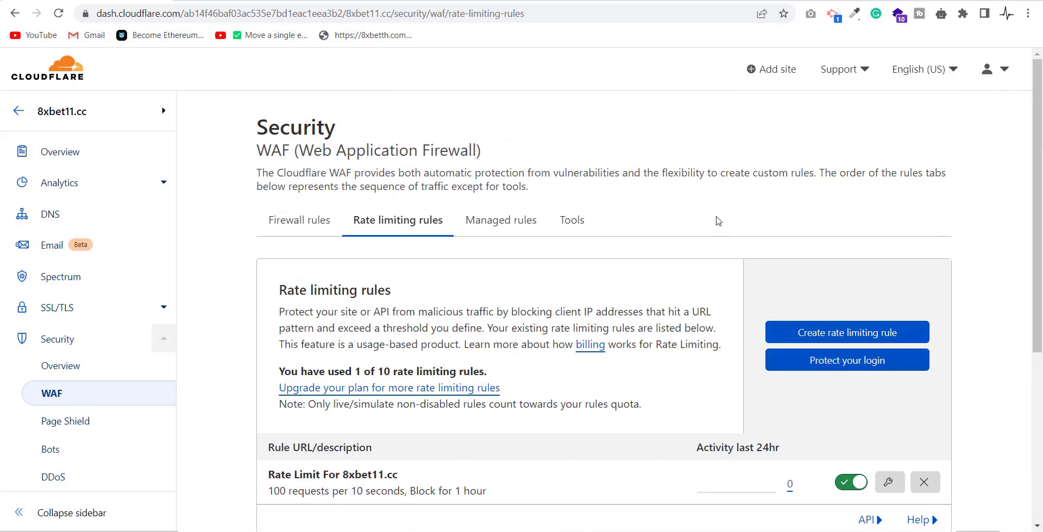
# Step: From the site overview, inspect the Security Level options for Under Attack Mode and close the dialog unchanged
pyautogui.click(124, 154)
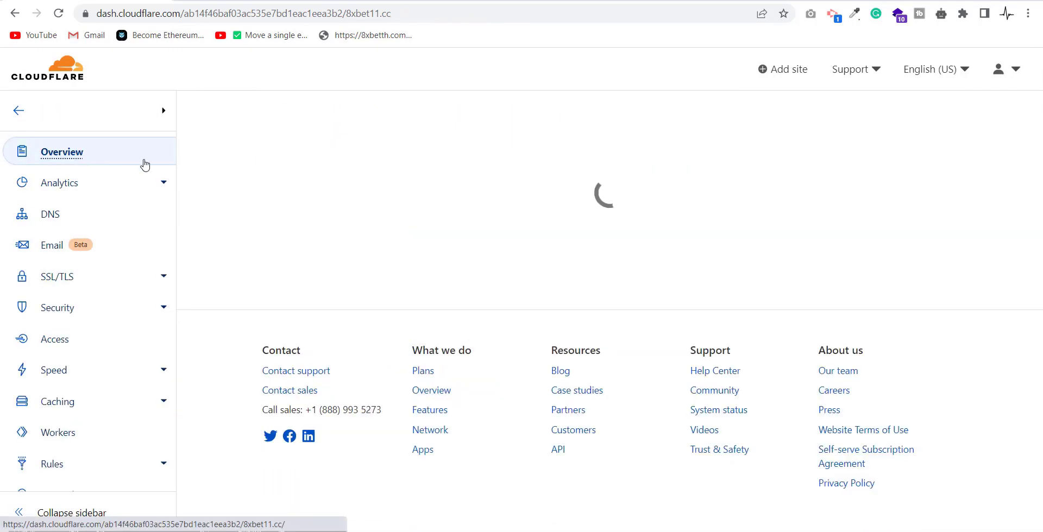
pyautogui.click(933, 216)
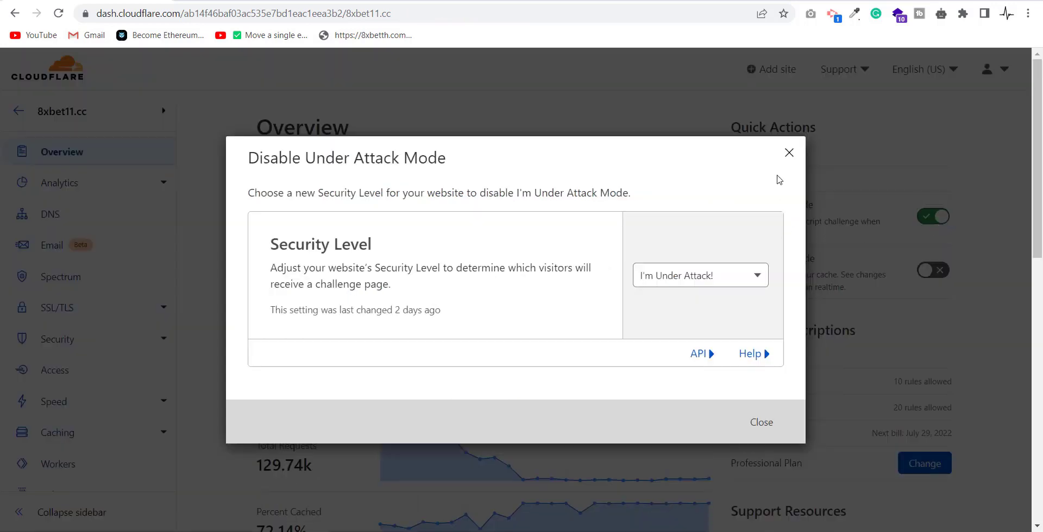
pyautogui.click(740, 272)
pyautogui.click(815, 179)
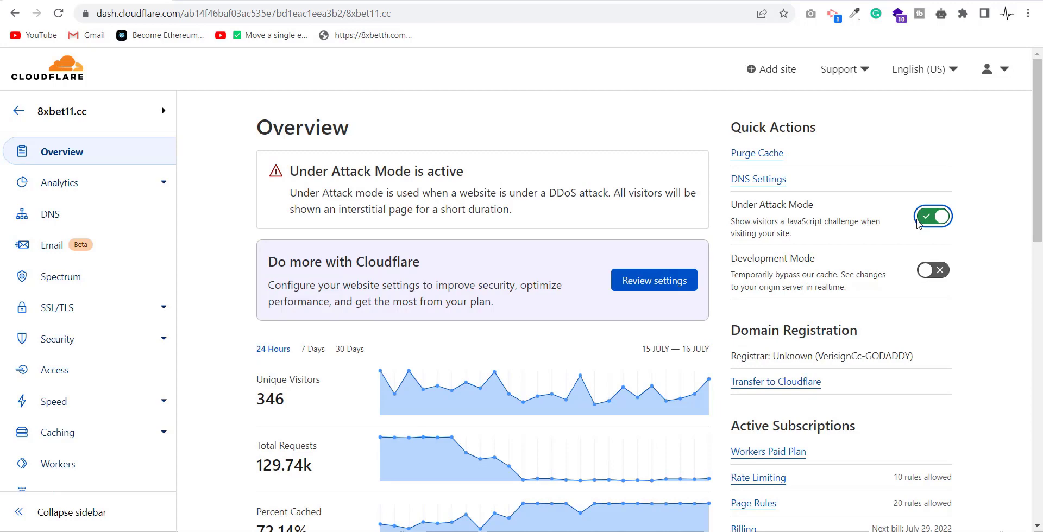
# Step: Resolve 8xbet11.cc to its IP address on domaintoipconverter.com in a new tab and copy the resulting address
pyautogui.hotkey('ctrl', 't')
pyautogui.write('d')
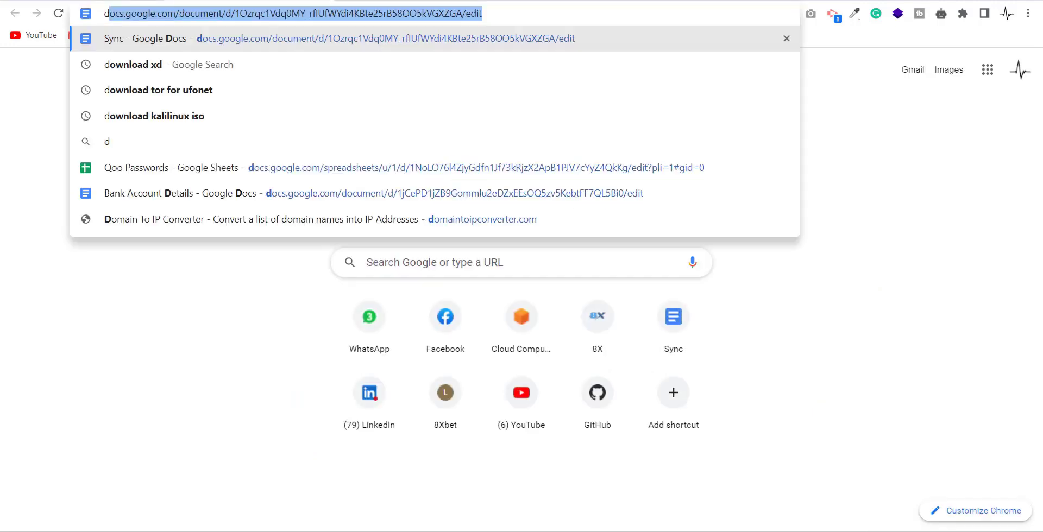
pyautogui.click(234, 223)
pyautogui.click(233, 200)
pyautogui.write('8')
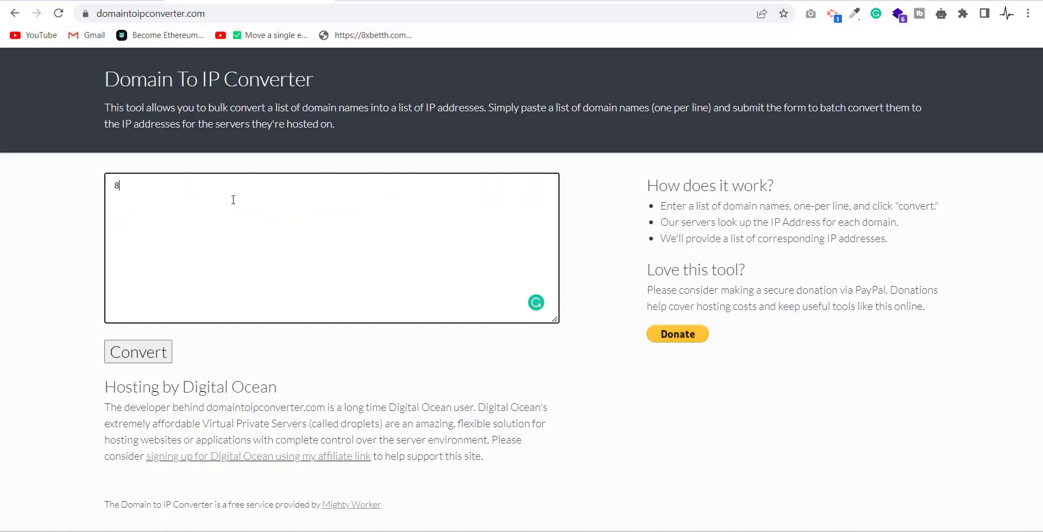
pyautogui.write('xbet11.cc')
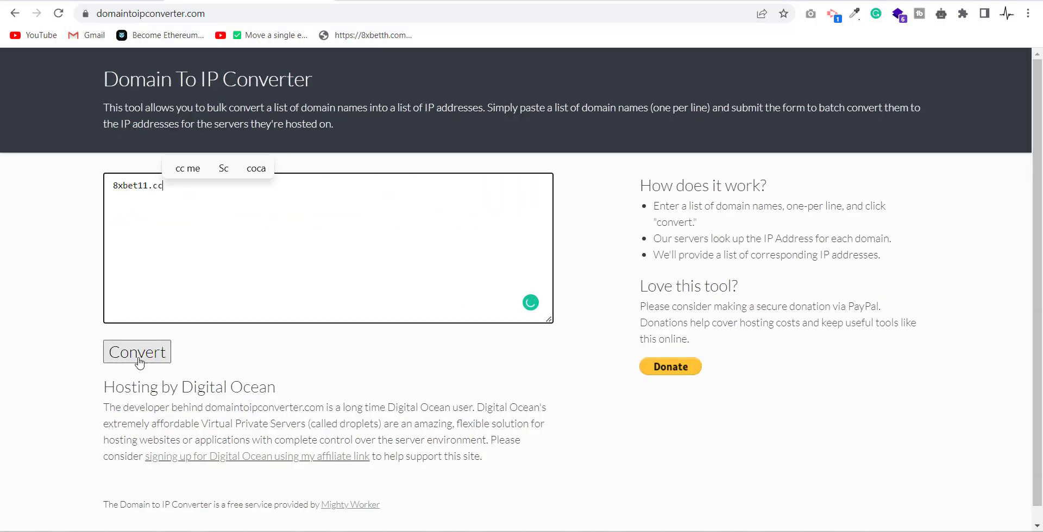
pyautogui.click(137, 354)
pyautogui.moveTo(234, 206); pyautogui.dragTo(164, 206)
pyautogui.rightClick(163, 204)
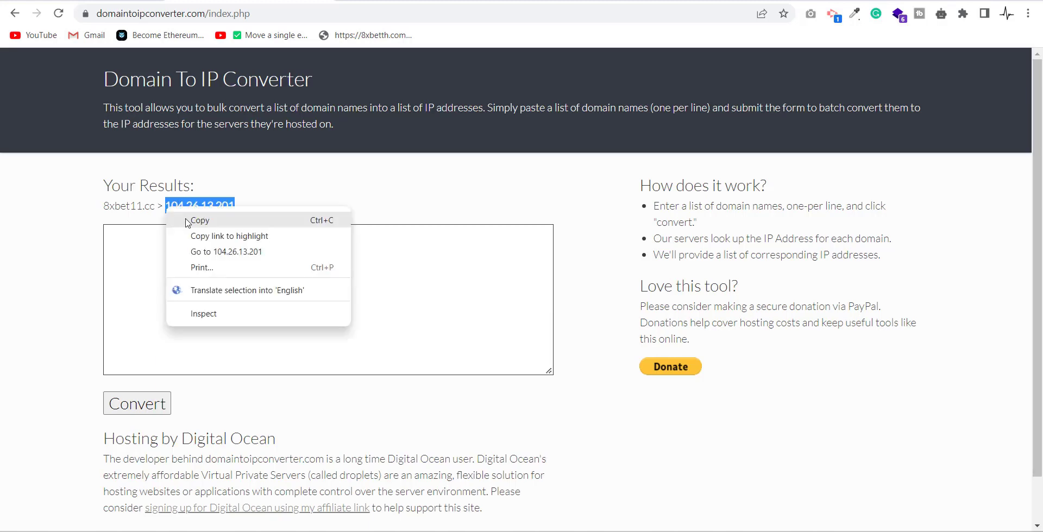
pyautogui.click(187, 220)
# Step: Open whois.com in a new tab and run a Whois lookup on the copied IP address
pyautogui.hotkey('ctrl', 't')
pyautogui.write('whois.com')
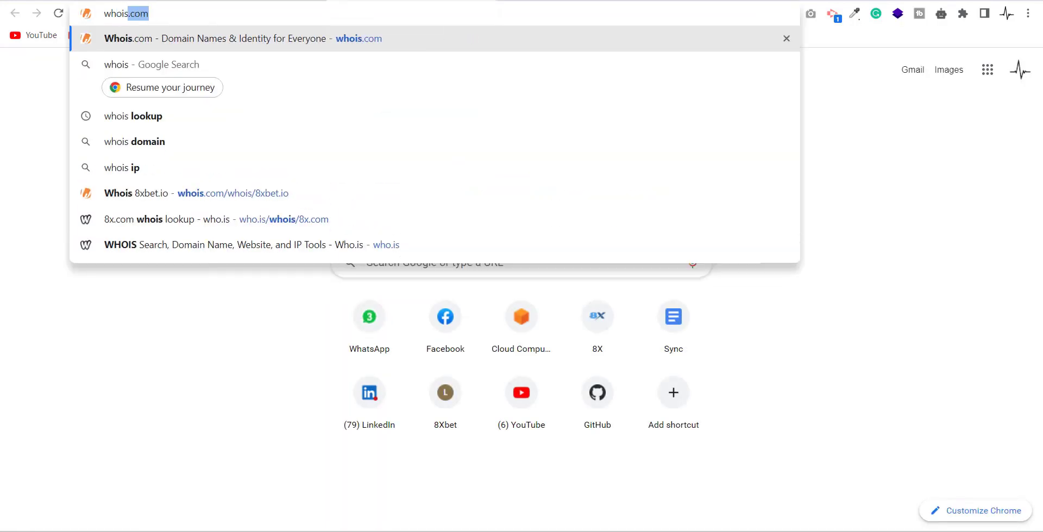
pyautogui.press('Return')
pyautogui.click(764, 82)
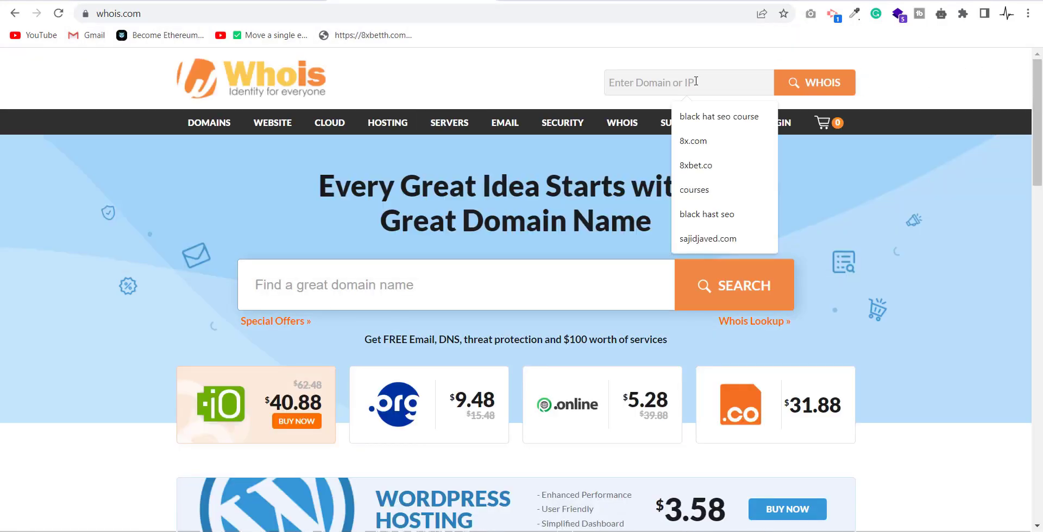
pyautogui.hotkey('ctrl', 'v')
pyautogui.click(799, 82)
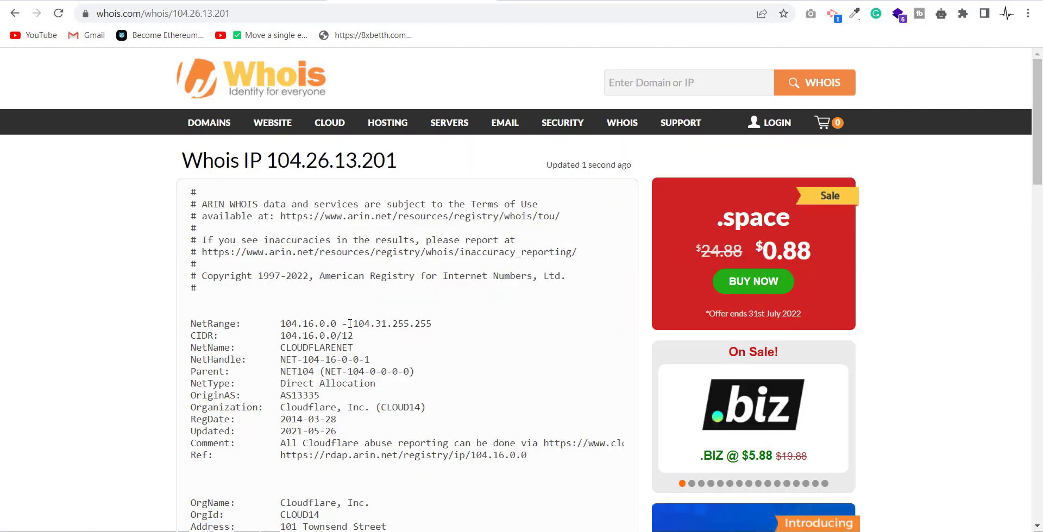
# Step: Highlight the NetName and Organization values in the Whois record, and switch to the Google results about Cloudflare and direct IP attacks
pyautogui.doubleClick(281, 351)
pyautogui.scroll(-1, 426, 331)
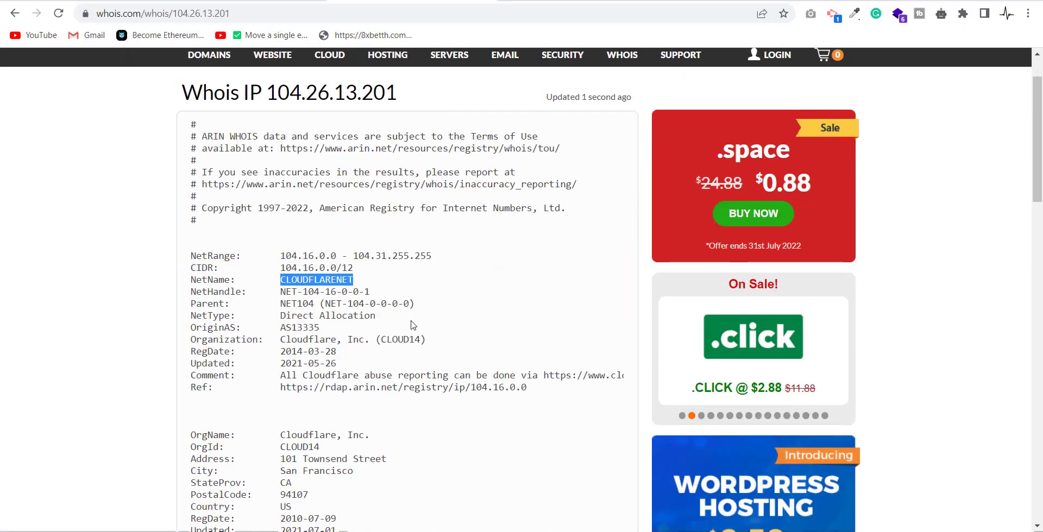
pyautogui.moveTo(426, 339); pyautogui.dragTo(289, 339)
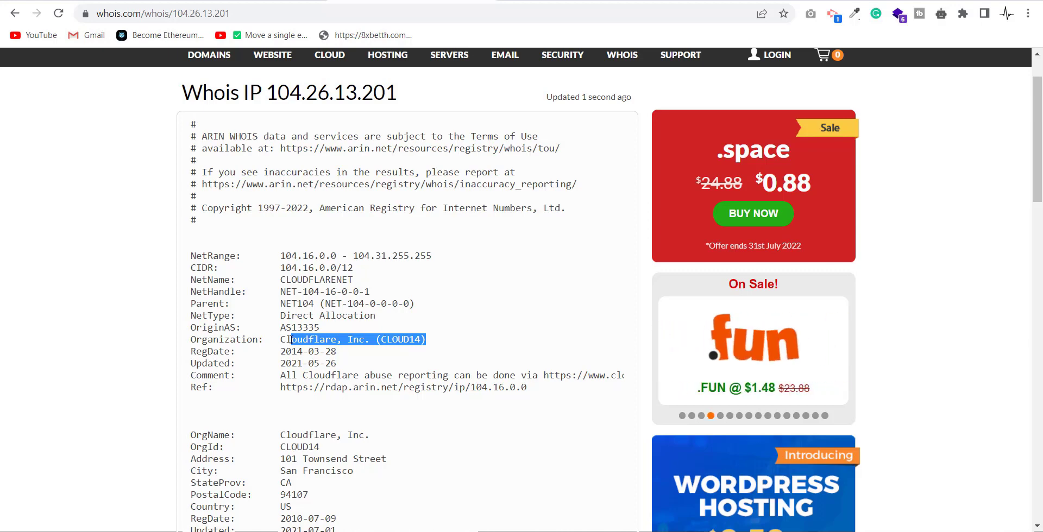
pyautogui.click(613, 1)
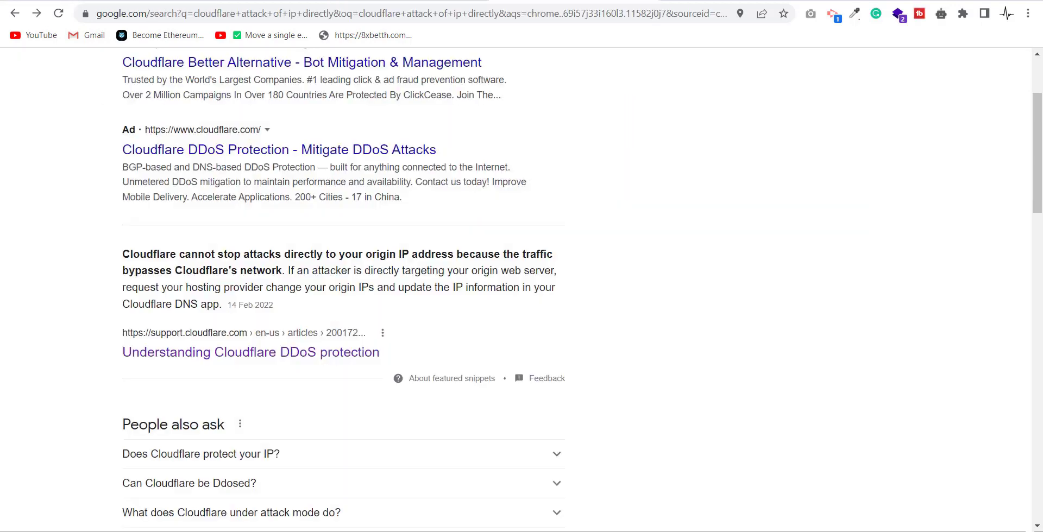